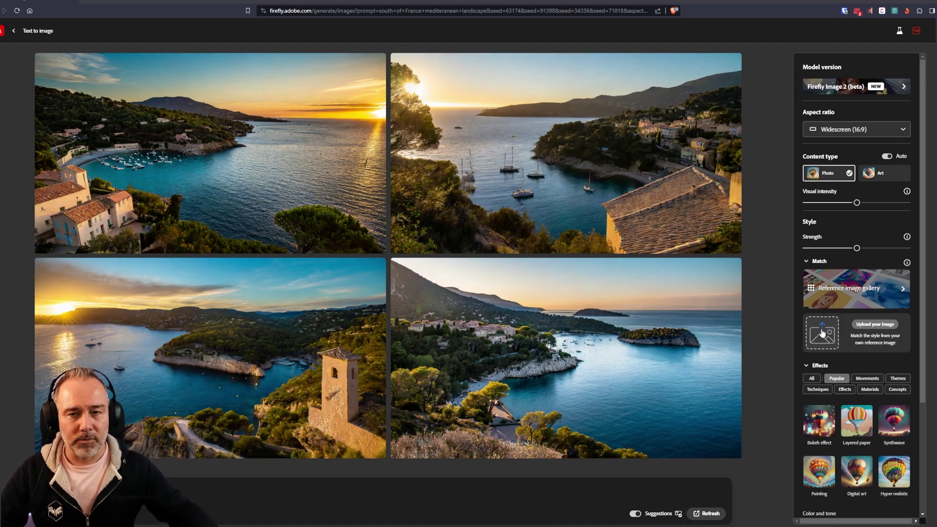
# Search the web for Substance 3D assets in a new tab and open the Substance 3D Assets homepage.
pyautogui.click(89, 1)
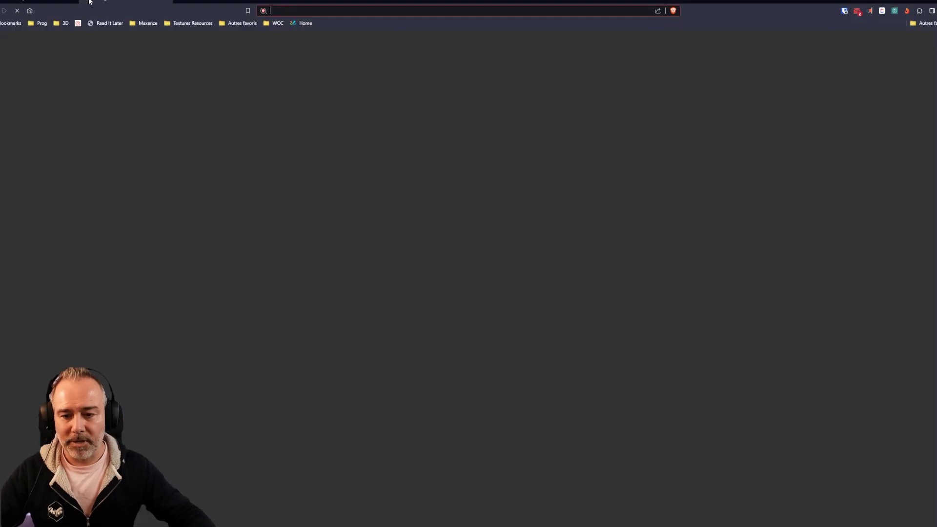
pyautogui.write('subatnce 3d s')
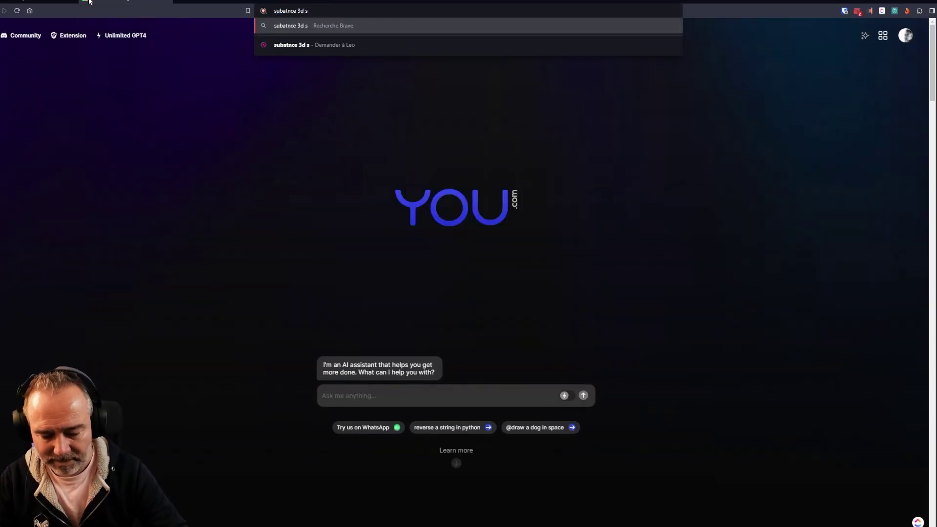
pyautogui.press('BackSpace')
pyautogui.write('assets')
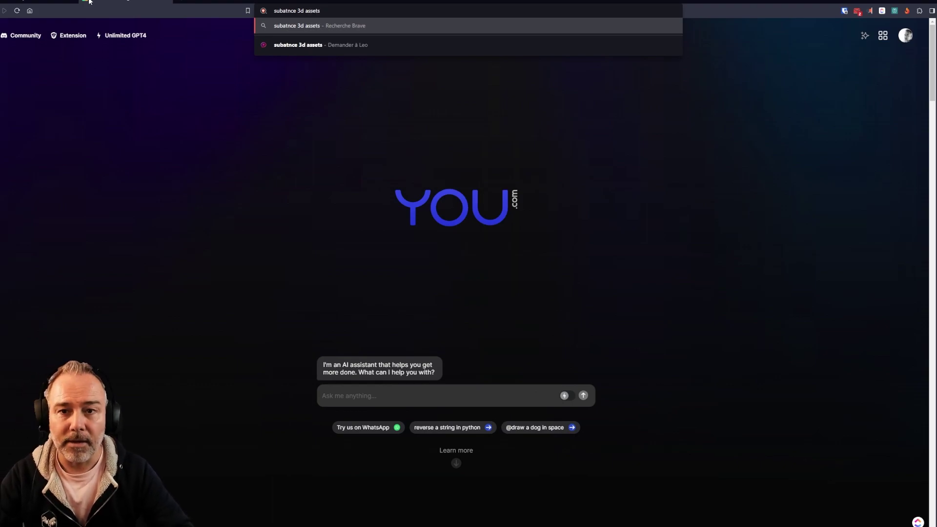
pyautogui.press('Return')
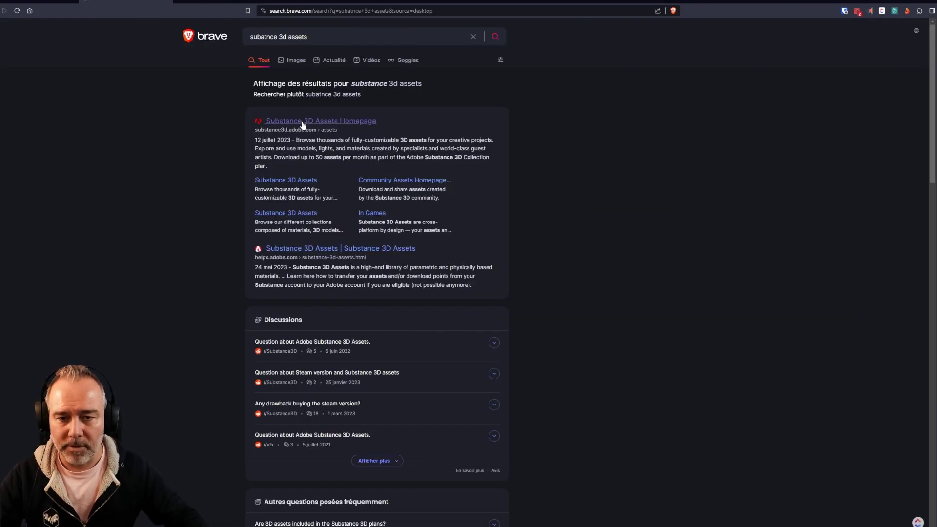
pyautogui.click(302, 122)
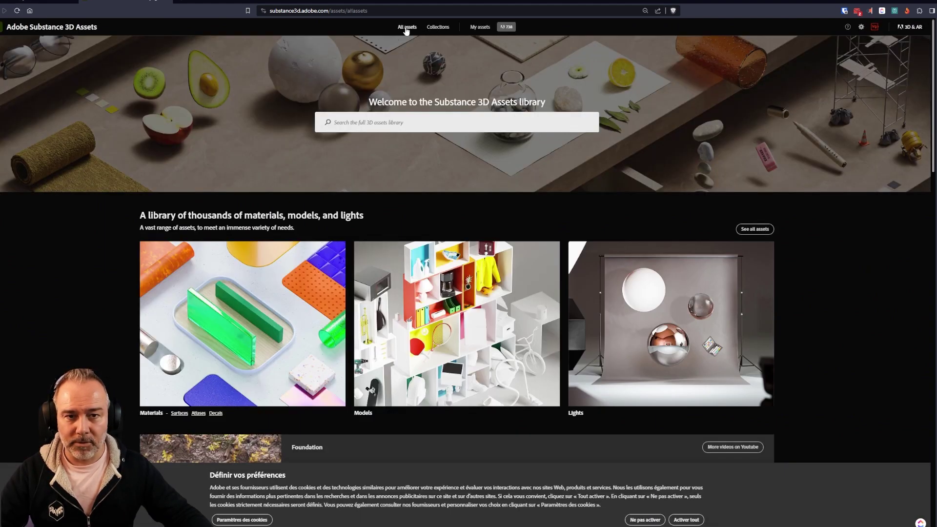
# Browse all assets filtered to Materials, view the Smooth Desert Sand Dunes material, and return to the Firefly page.
pyautogui.click(406, 28)
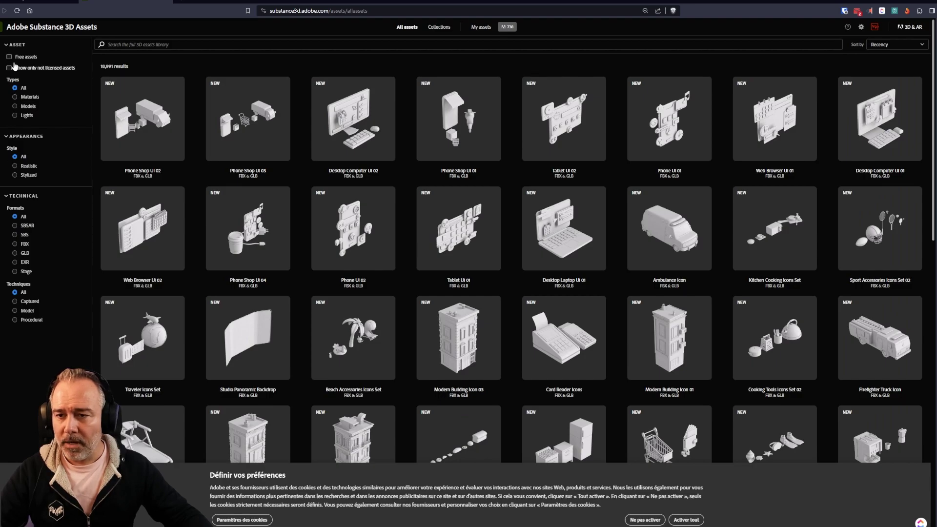
pyautogui.click(29, 96)
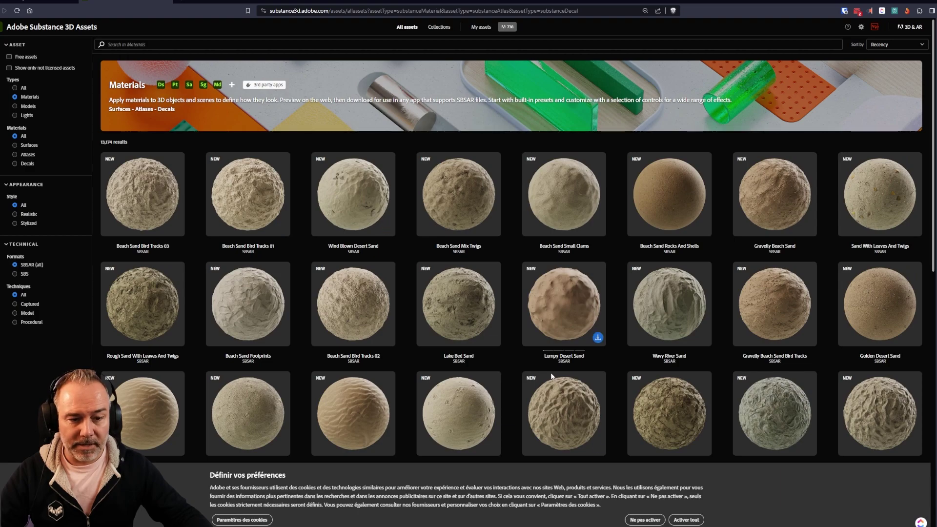
pyautogui.click(564, 405)
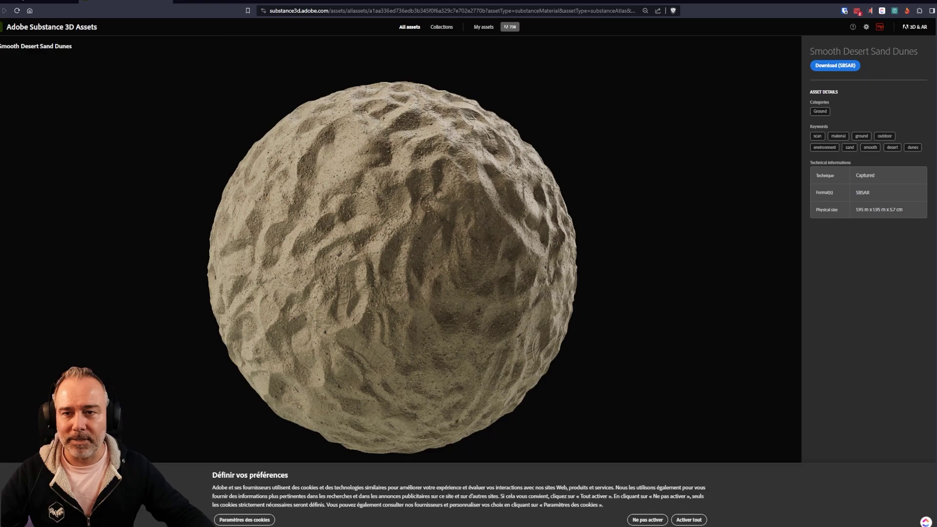
pyautogui.click(169, 2)
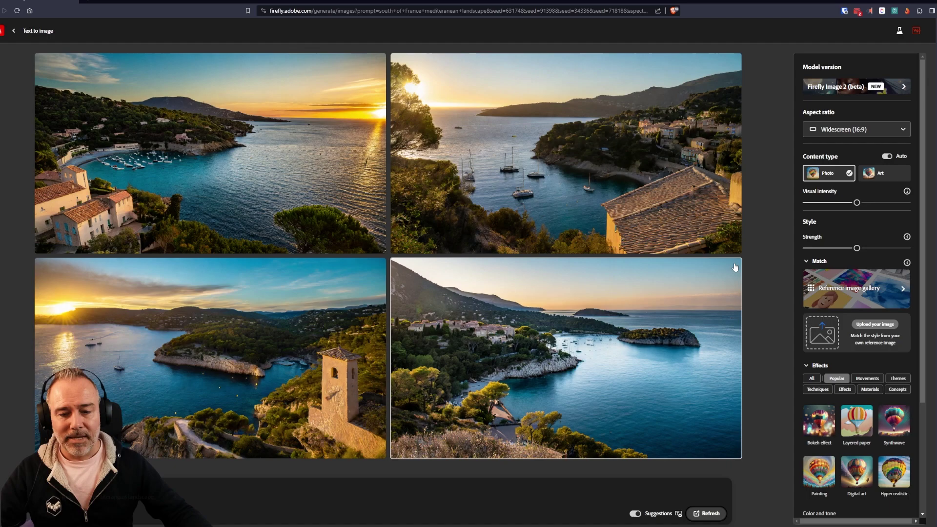
# Switch to Photoshop and apply the VG Posterize-Filter to the harbor photo P1040061.JPG.
pyautogui.moveTo(525, 526)
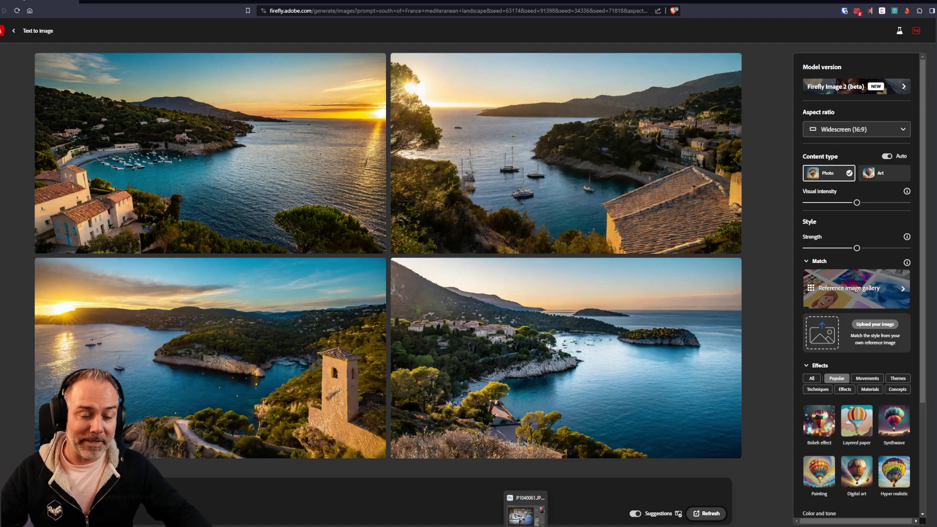
pyautogui.click(522, 515)
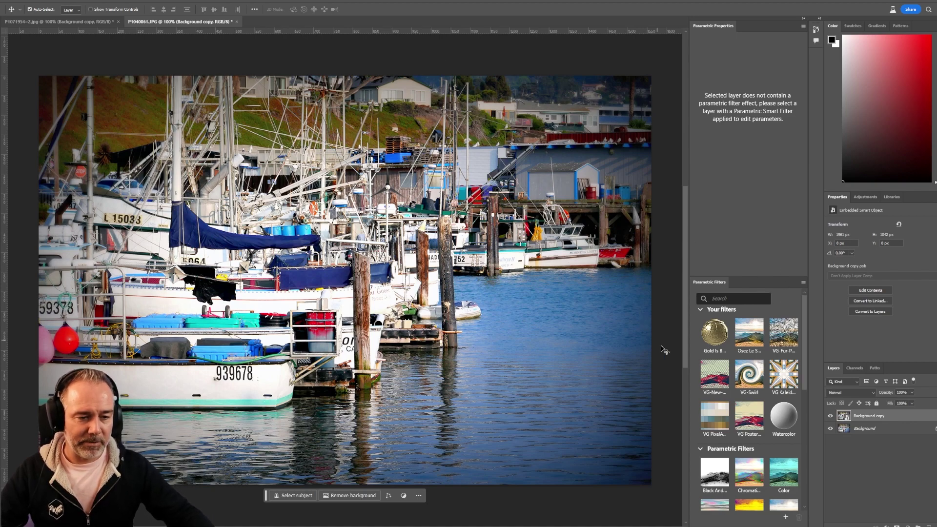
pyautogui.click(749, 419)
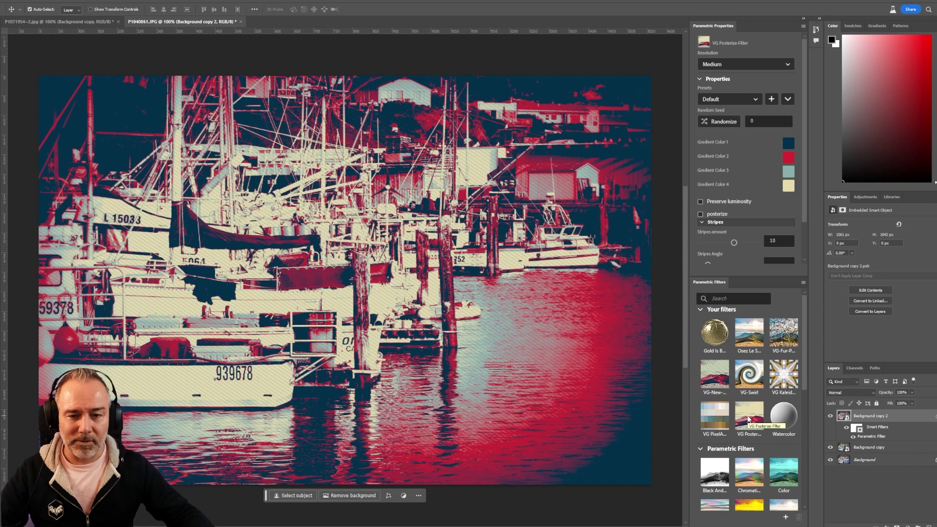
# Save the posterized harbor image for the web as a high-quality JPEG named "test 02" on the desktop.
pyautogui.hotkey('ctrl', 'alt', 'shift', 's')
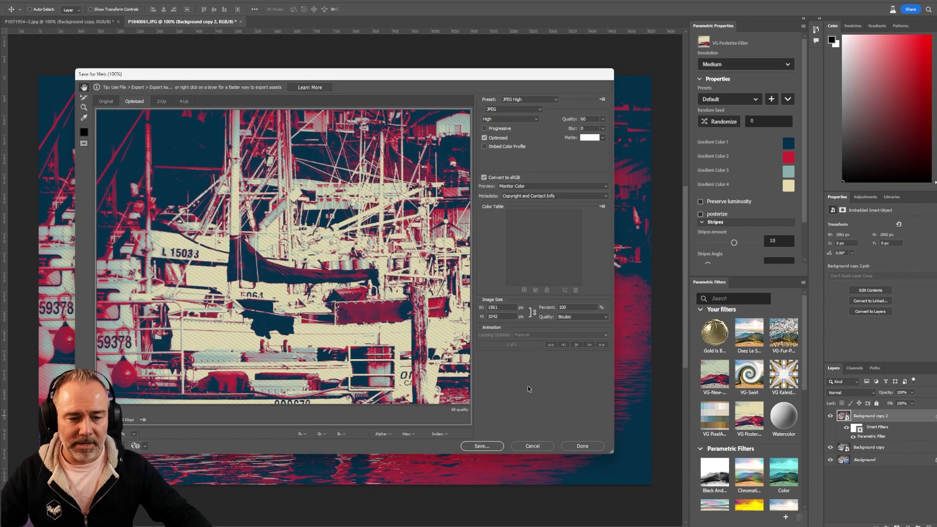
pyautogui.click(481, 446)
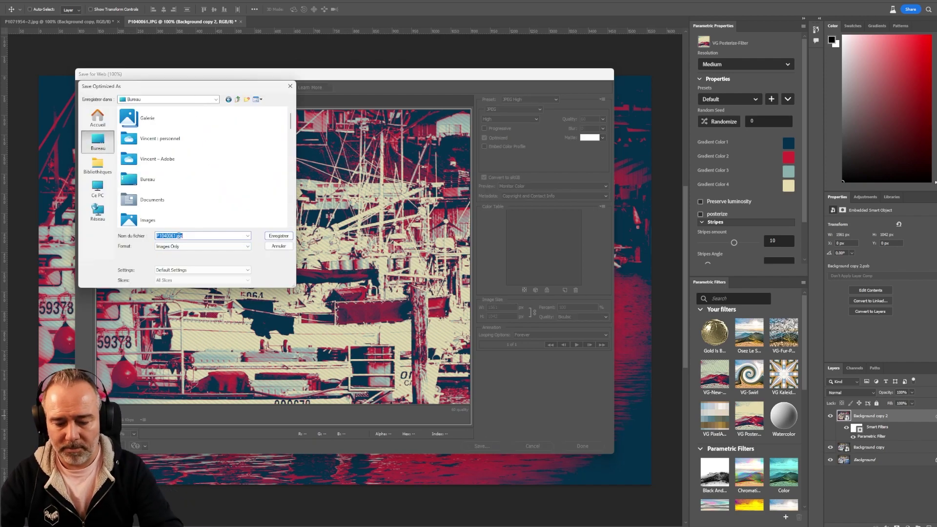
pyautogui.write('test 02')
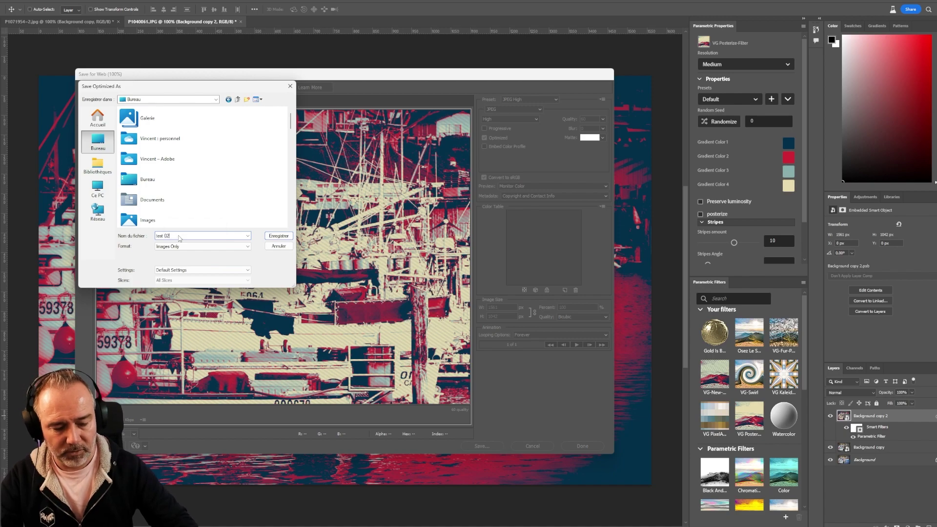
pyautogui.press('Return')
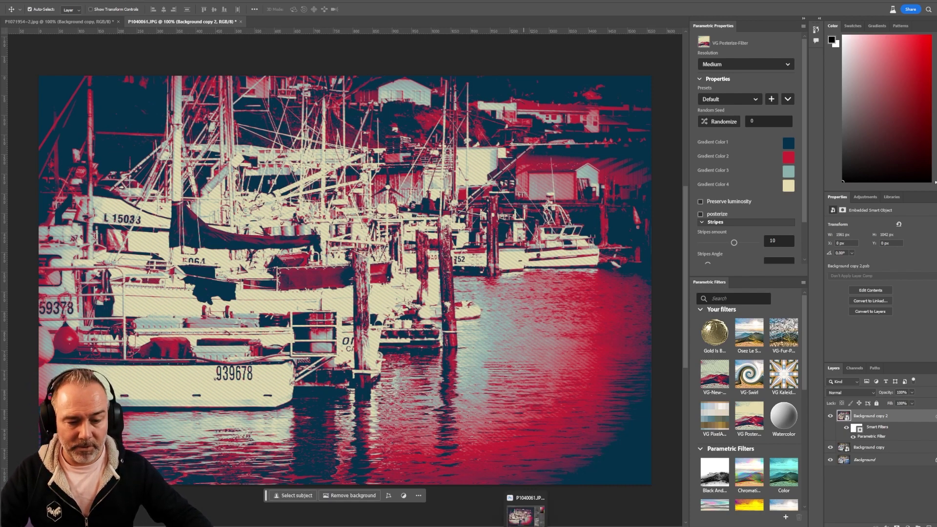
# Return to Firefly, load the saved posterized image as the style reference, and generate new images from the landscape prompt.
pyautogui.click(526, 517)
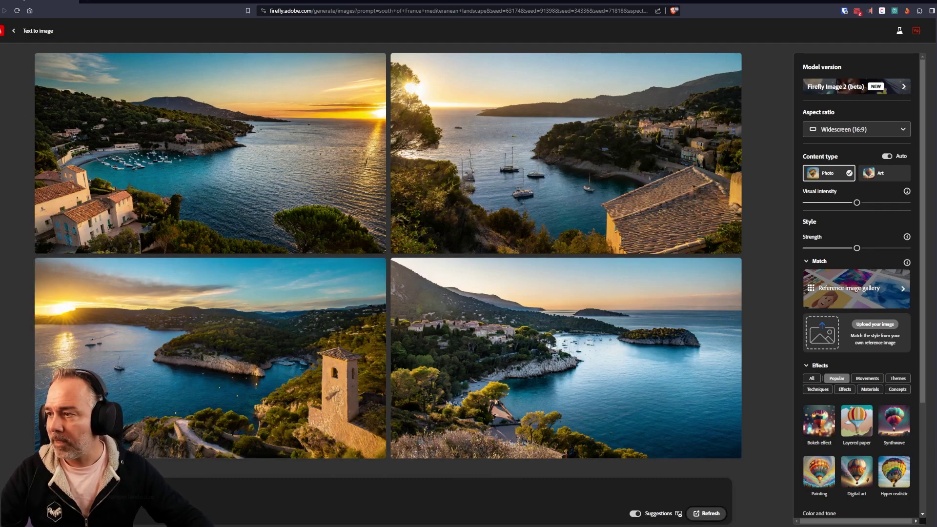
pyautogui.moveTo(2, 195); pyautogui.dragTo(832, 338)
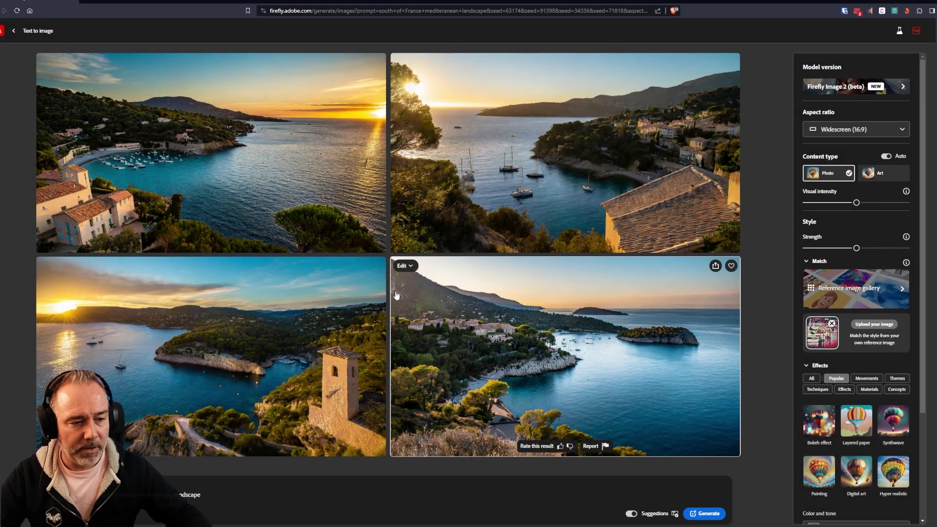
pyautogui.click(711, 514)
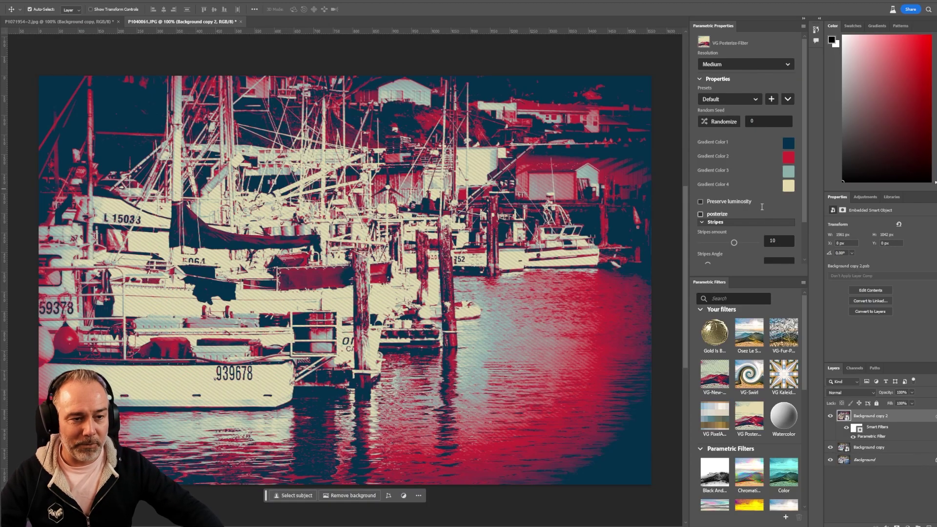
# Replace the posterize effect with the VG-Fur-Paint filter, set Min Frequency to 2, and lower Intensity to about 2.
pyautogui.click(785, 332)
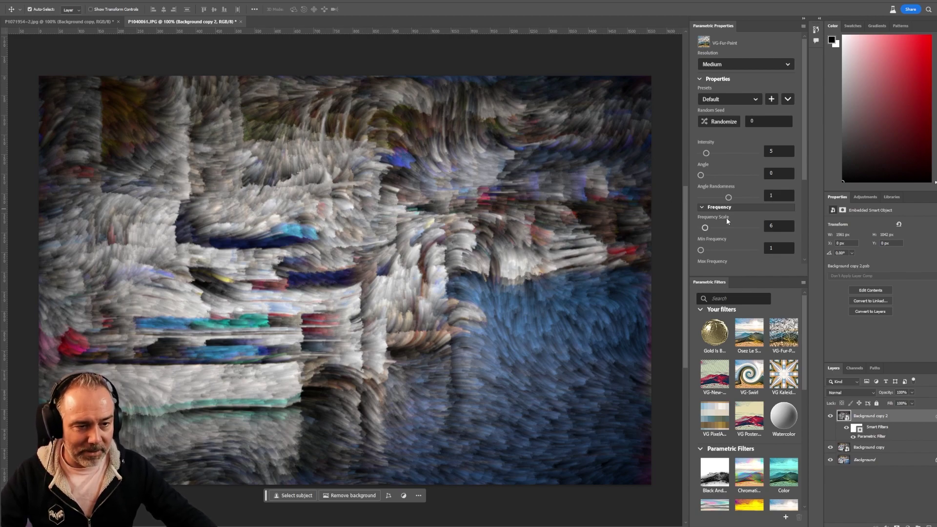
pyautogui.scroll(-3, 726, 218)
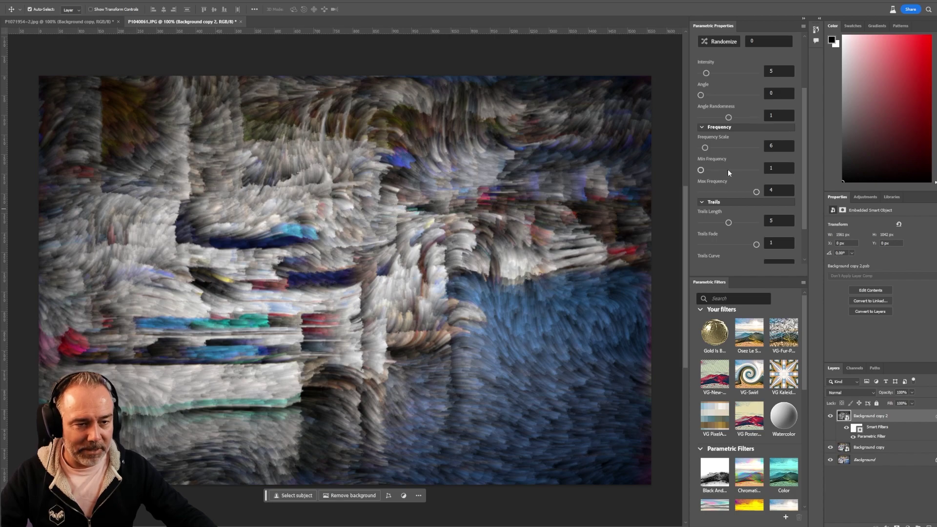
pyautogui.click(738, 171)
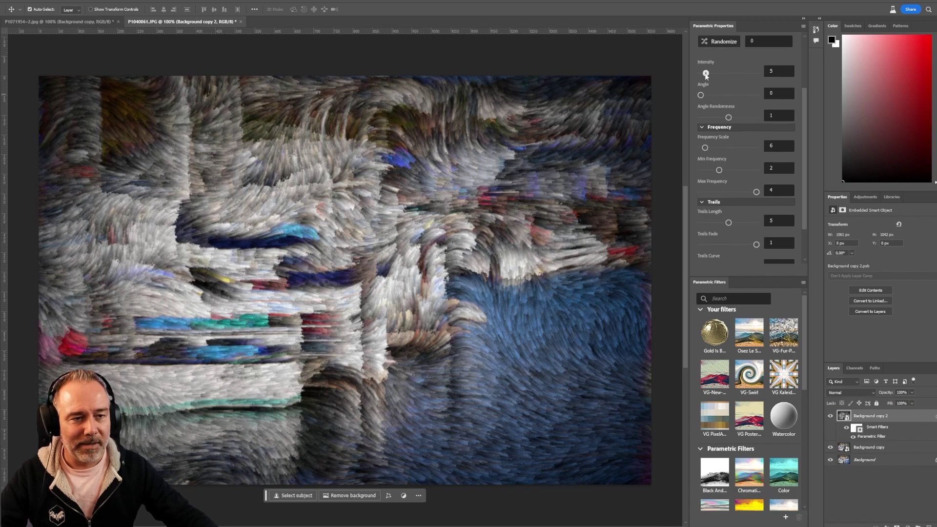
pyautogui.moveTo(705, 73); pyautogui.dragTo(703, 73)
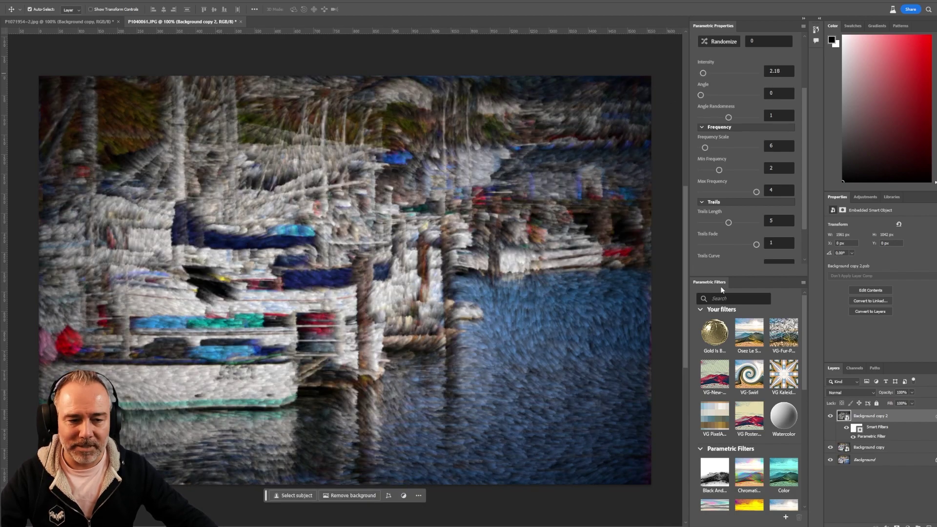
# Set the fur filter's Intensity to 7.11, Trails Length to 3.03, Trails Curve to 0.2 and Edge Fade to 0.25.
pyautogui.scroll(-2, 737, 245)
pyautogui.moveTo(728, 182); pyautogui.dragTo(735, 184)
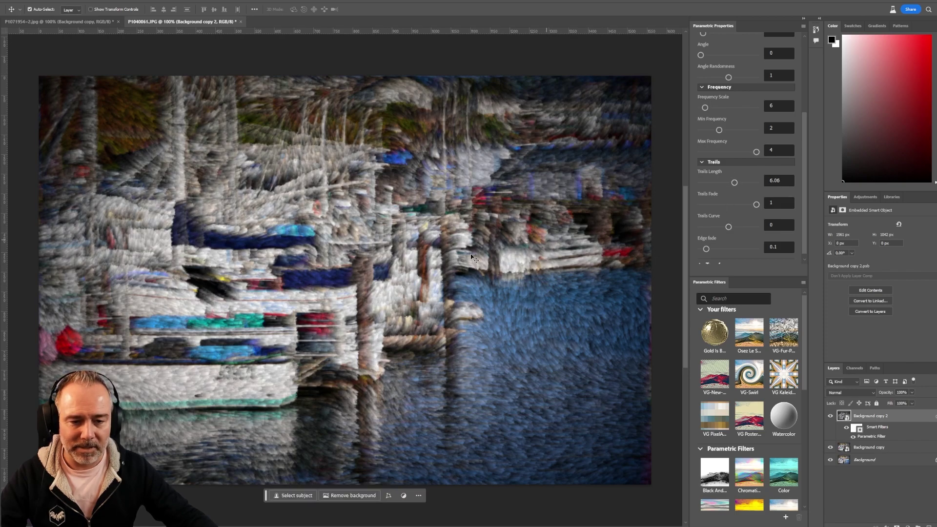
pyautogui.scroll(2, 720, 94)
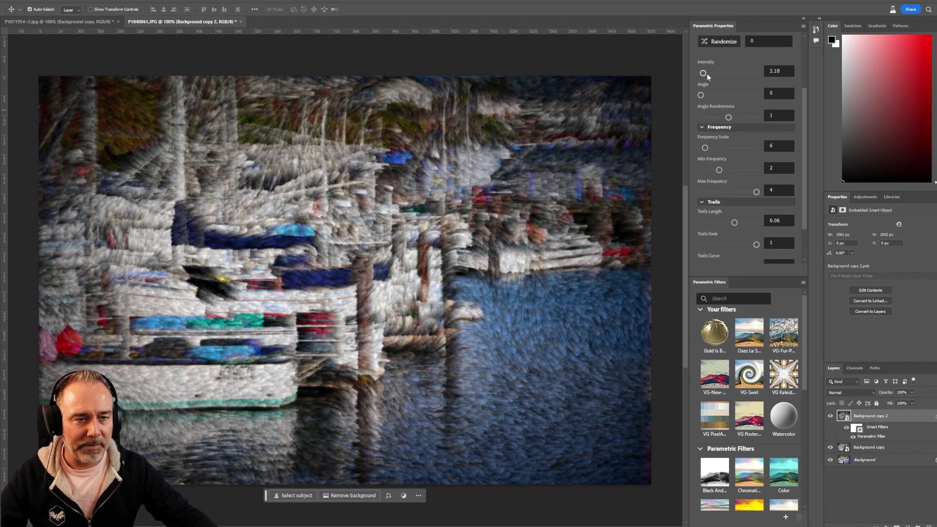
pyautogui.moveTo(710, 73); pyautogui.dragTo(710, 73)
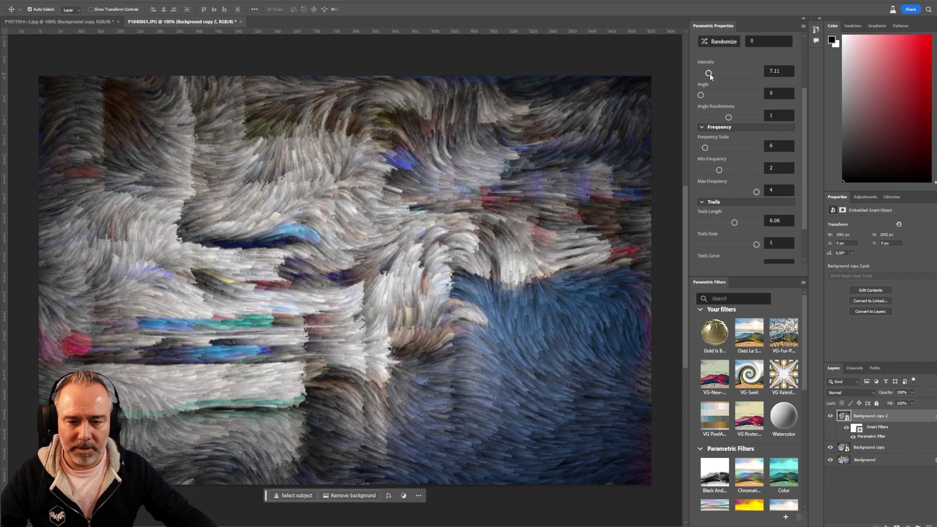
pyautogui.moveTo(734, 223); pyautogui.dragTo(721, 223)
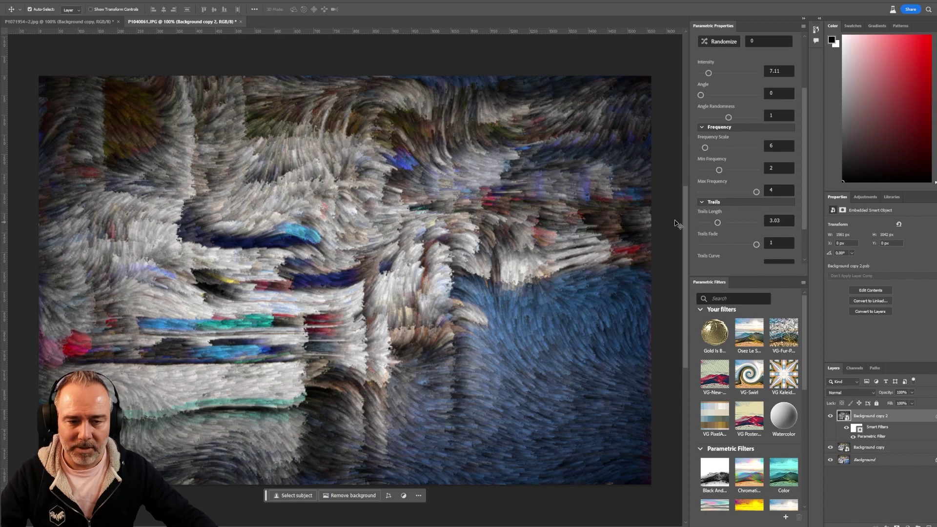
pyautogui.scroll(-4, 727, 234)
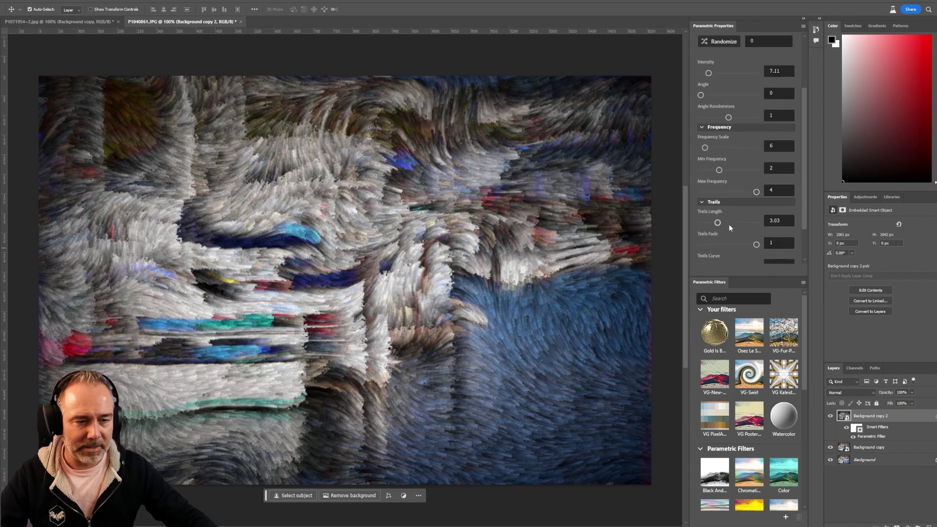
pyautogui.moveTo(728, 222); pyautogui.dragTo(715, 244)
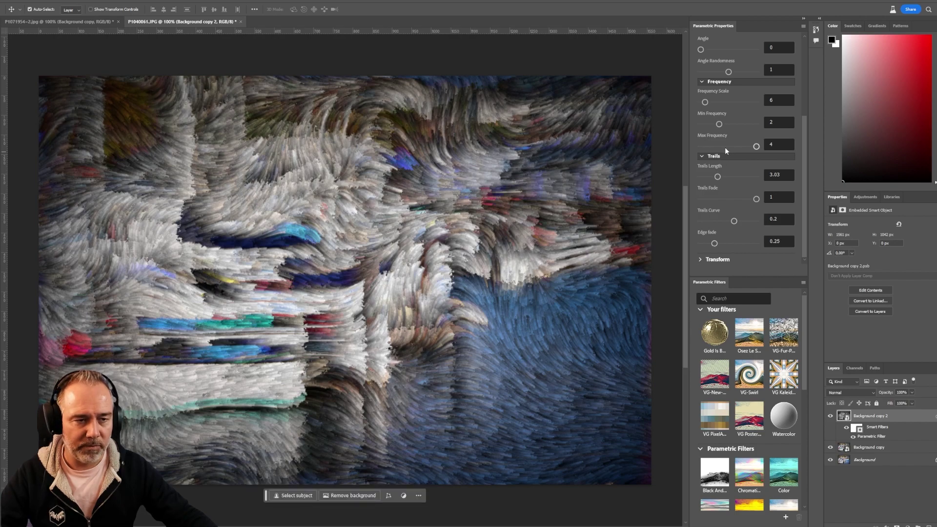
# Set the fur filter's Min Frequency to 3, Angle to 175 and Intensity to 2.88.
pyautogui.click(737, 124)
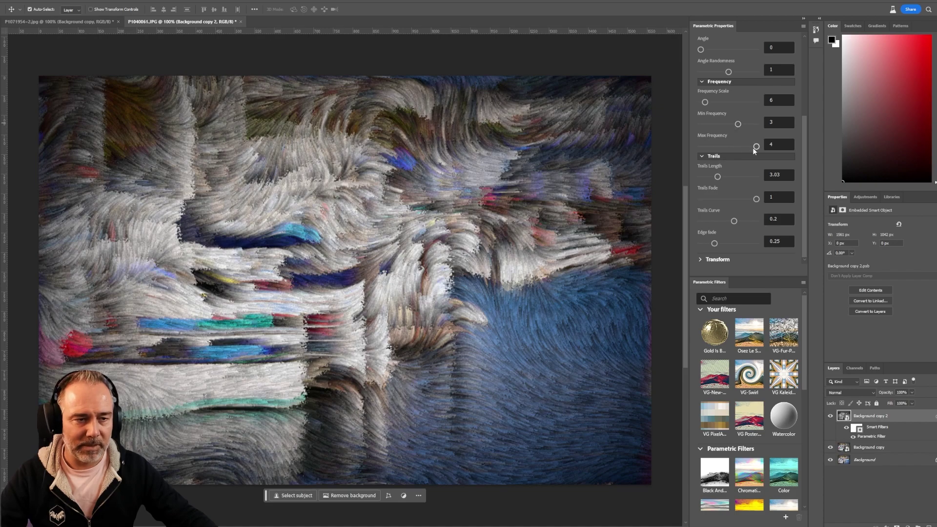
pyautogui.moveTo(753, 149); pyautogui.dragTo(743, 148)
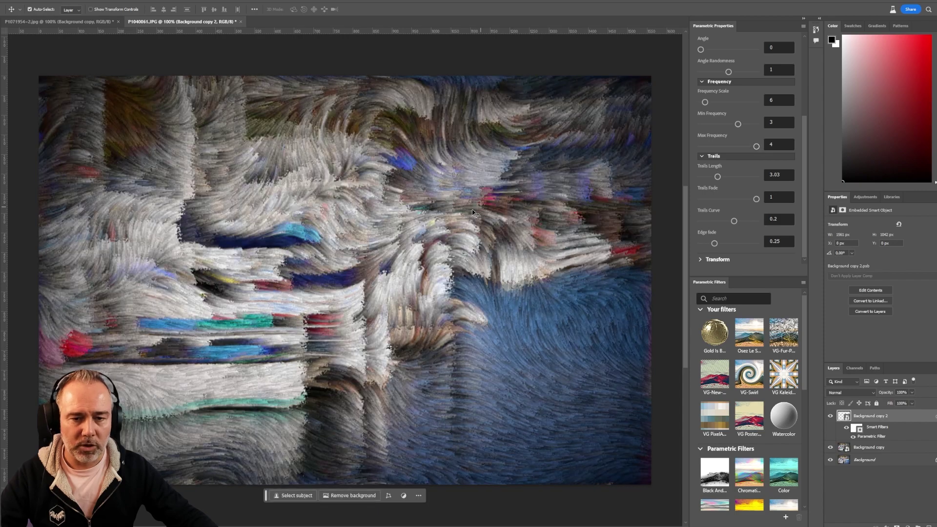
pyautogui.scroll(3, 724, 149)
pyautogui.moveTo(701, 168); pyautogui.dragTo(706, 149)
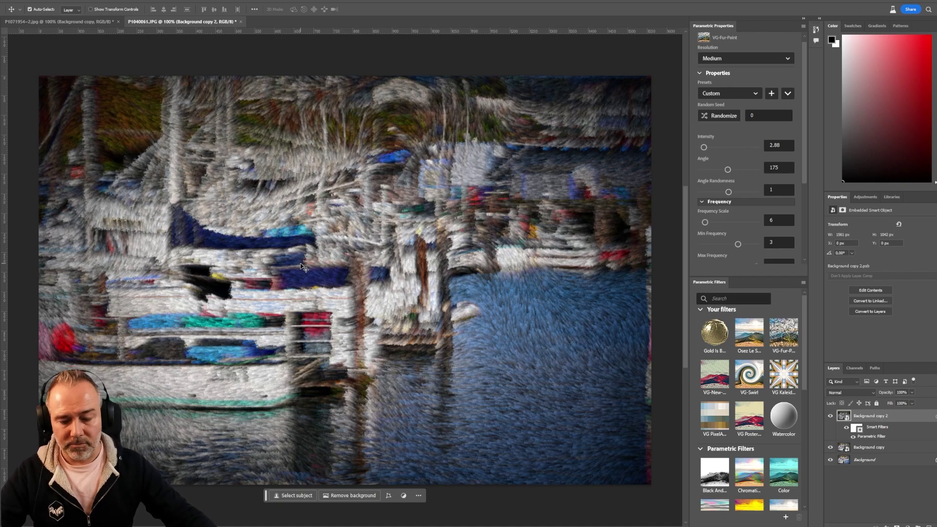
# Export the fur-filtered harbour image for web as a JPEG named test-03.jpg on the desktop.
pyautogui.hotkey('ctrl', 'alt', 'shift', 's')
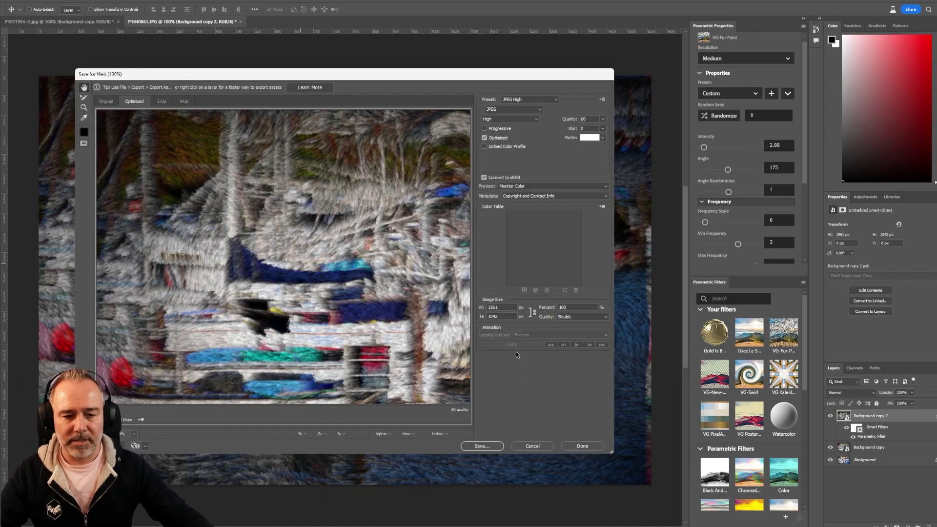
pyautogui.click(480, 446)
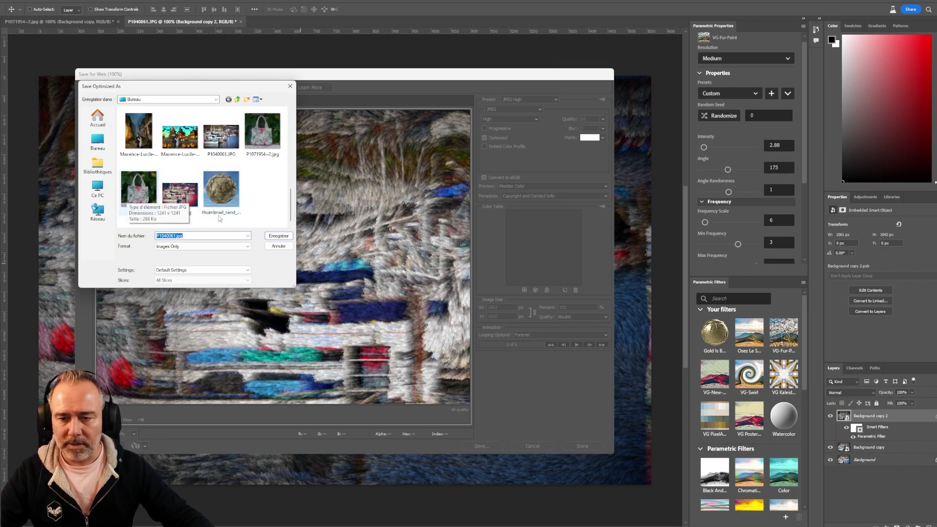
pyautogui.click(172, 191)
pyautogui.click(171, 237)
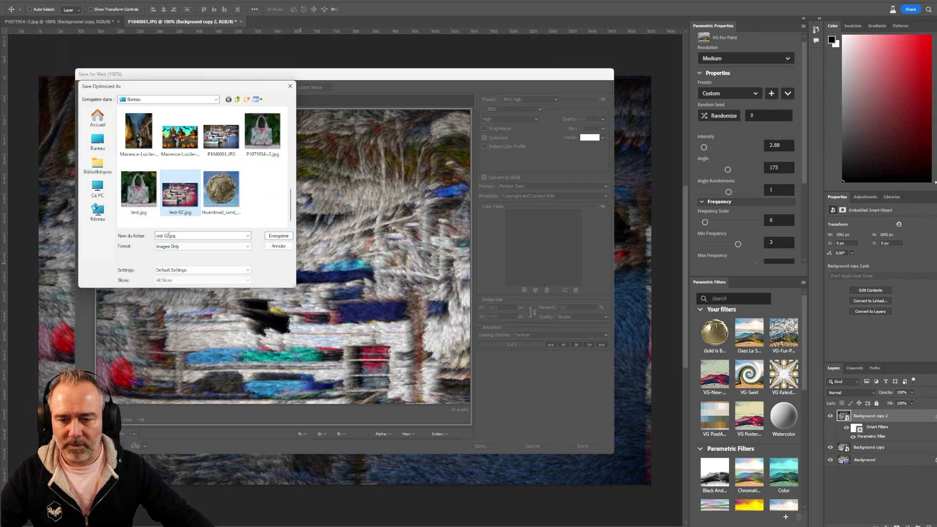
pyautogui.doubleClick(168, 235)
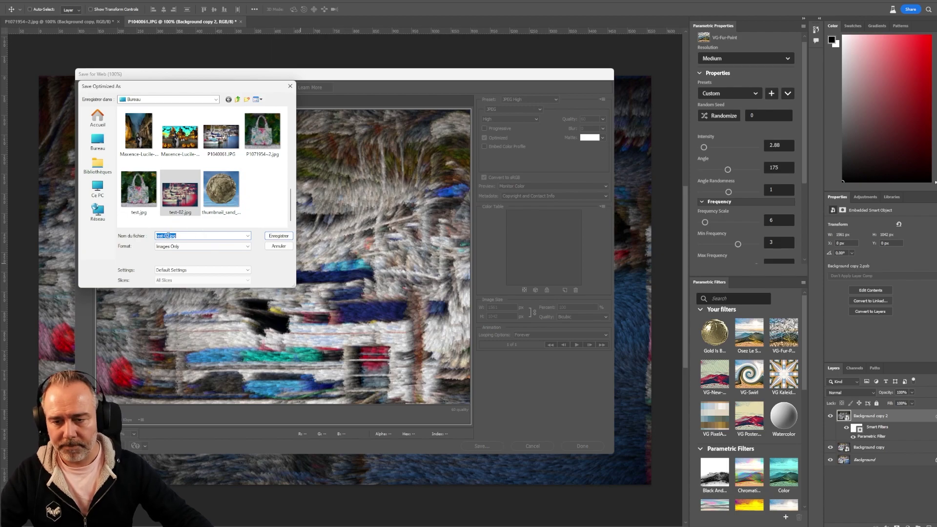
pyautogui.click(168, 236)
pyautogui.press('BackSpace')
pyautogui.write('3')
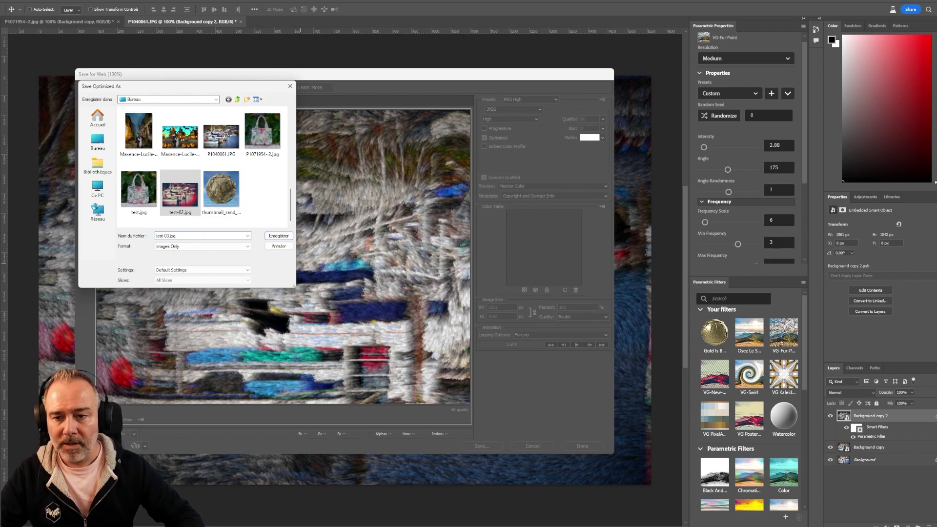
pyautogui.press('Return')
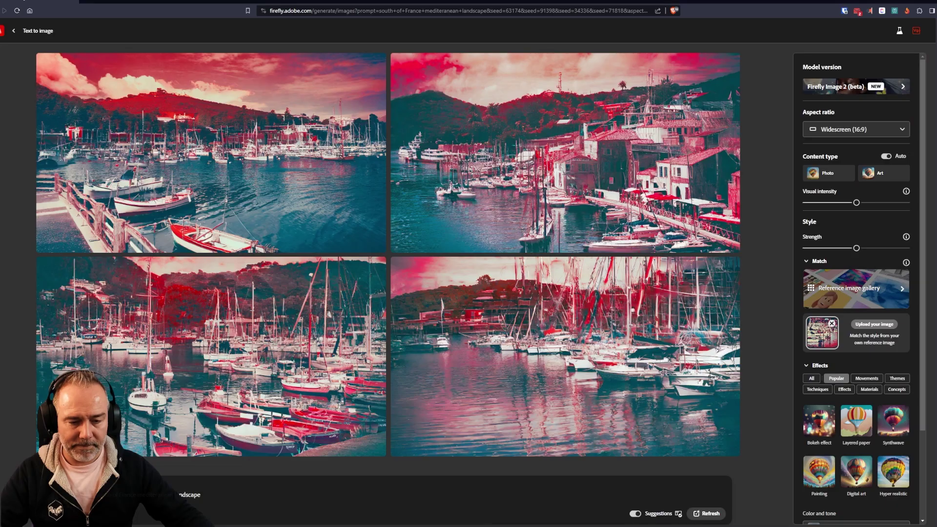
# Switch to Firefly, replace the posterized style reference with test-03.jpg, and generate new images from the landscape prompt.
pyautogui.click(503, 520)
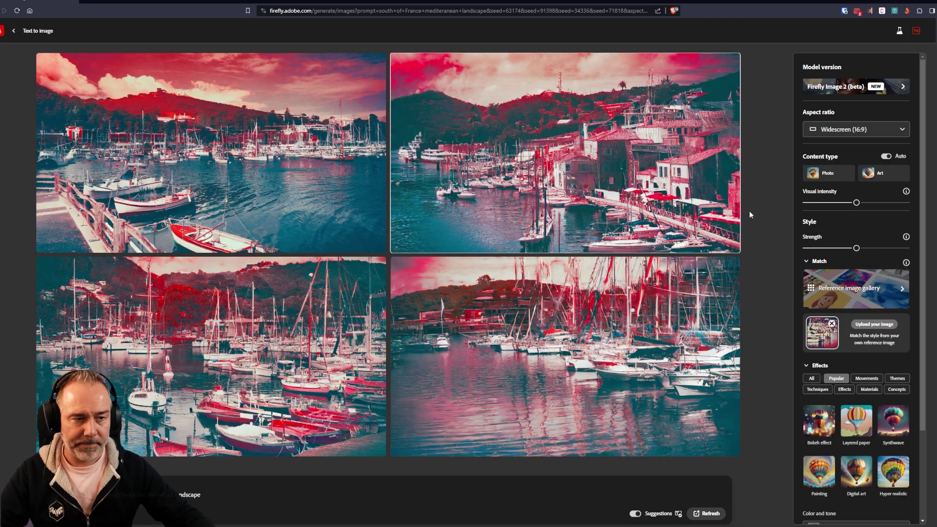
pyautogui.click(832, 324)
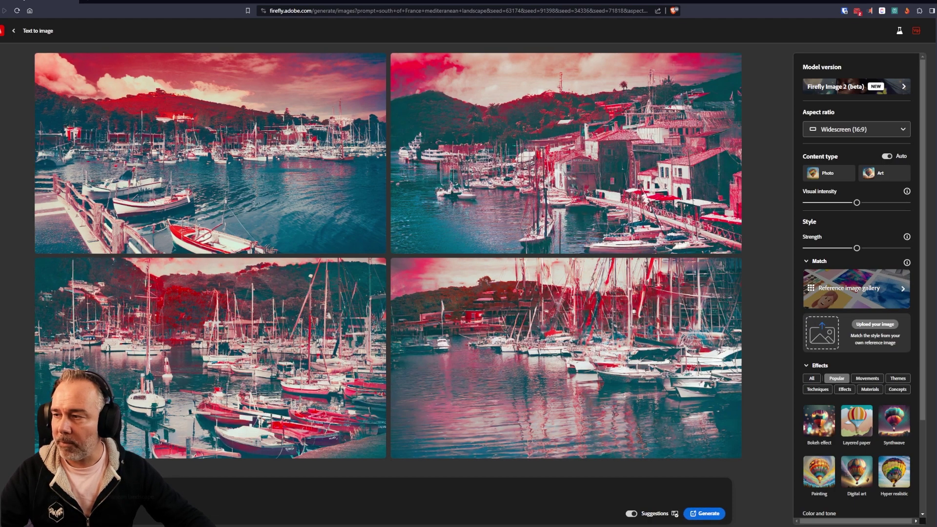
pyautogui.moveTo(0, 233); pyautogui.dragTo(828, 335)
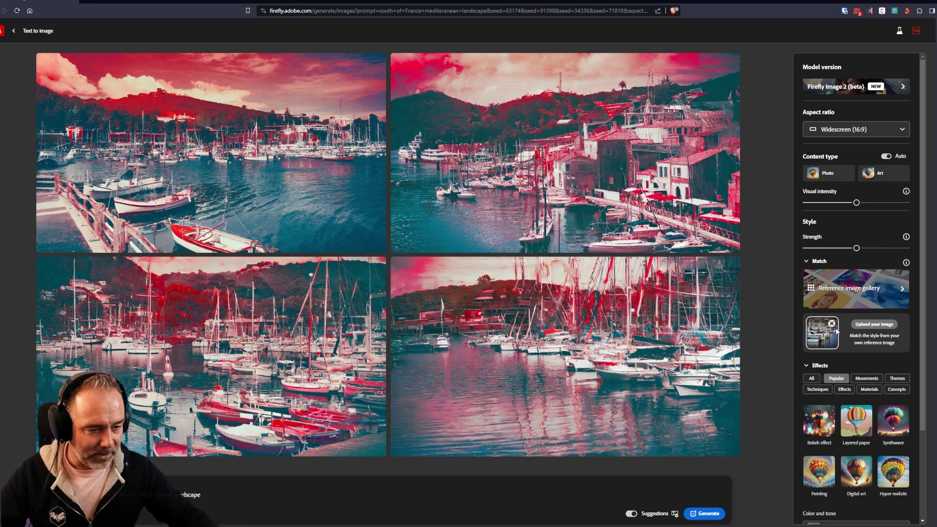
pyautogui.click(713, 514)
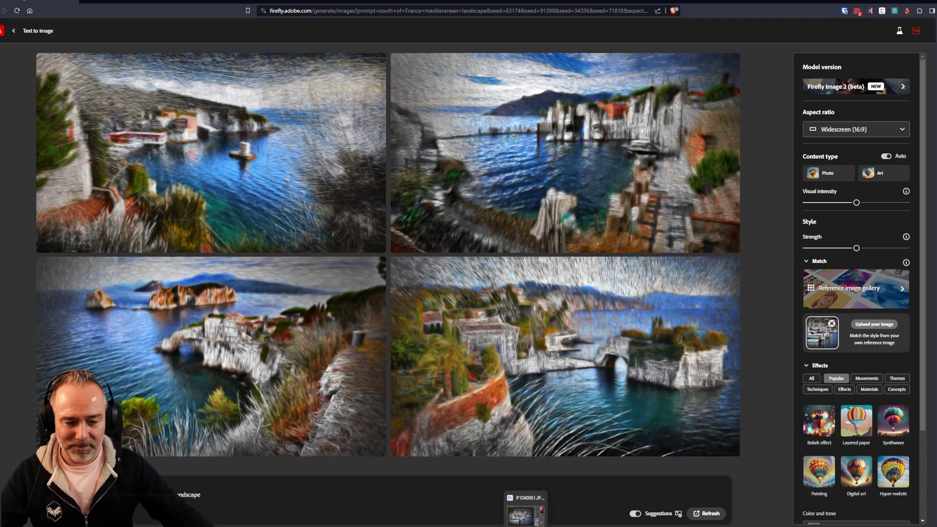
# Return to Photoshop and set the fur filter's Intensity to 5.28 and Angle Randomness to 2.28.
pyautogui.hotkey('alt', 'Tab')
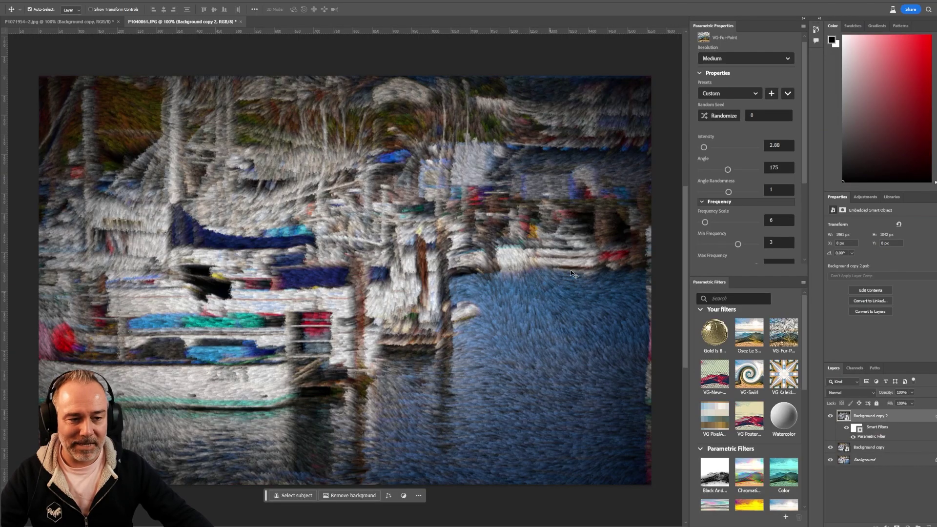
pyautogui.click(717, 149)
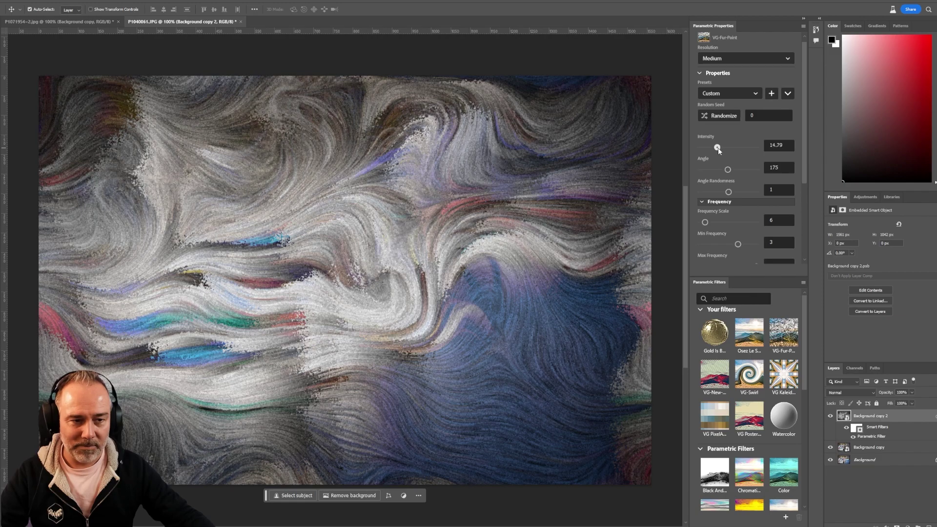
pyautogui.moveTo(718, 150); pyautogui.dragTo(710, 151)
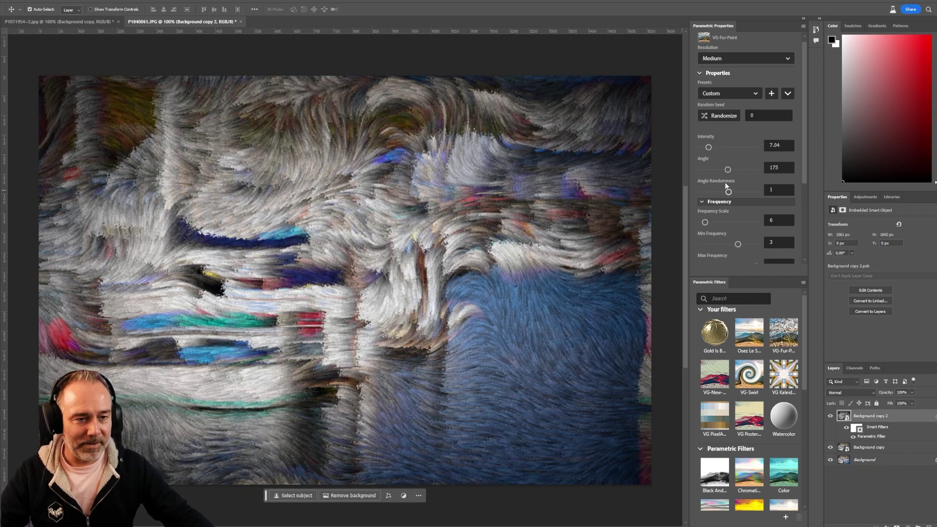
pyautogui.moveTo(730, 196); pyautogui.dragTo(768, 198)
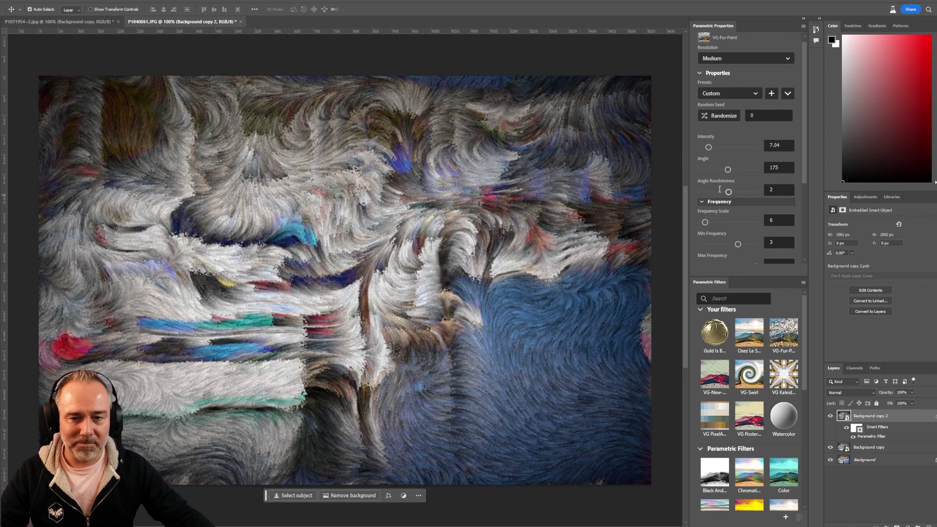
pyautogui.moveTo(729, 196); pyautogui.dragTo(732, 186)
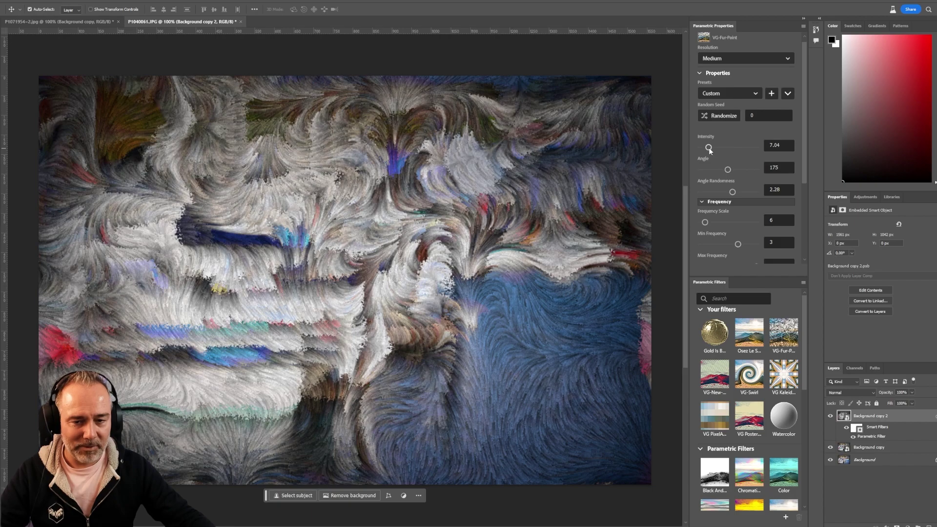
pyautogui.moveTo(708, 147); pyautogui.dragTo(707, 150)
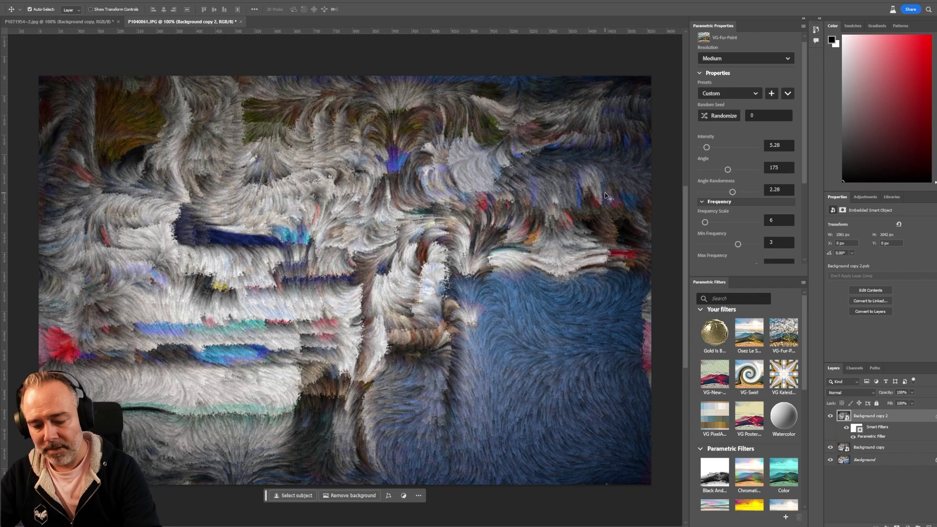
# Export the adjusted fur image for web as a JPEG, overwriting test-03.jpg.
pyautogui.hotkey('ctrl', 'alt', 'shift', 's')
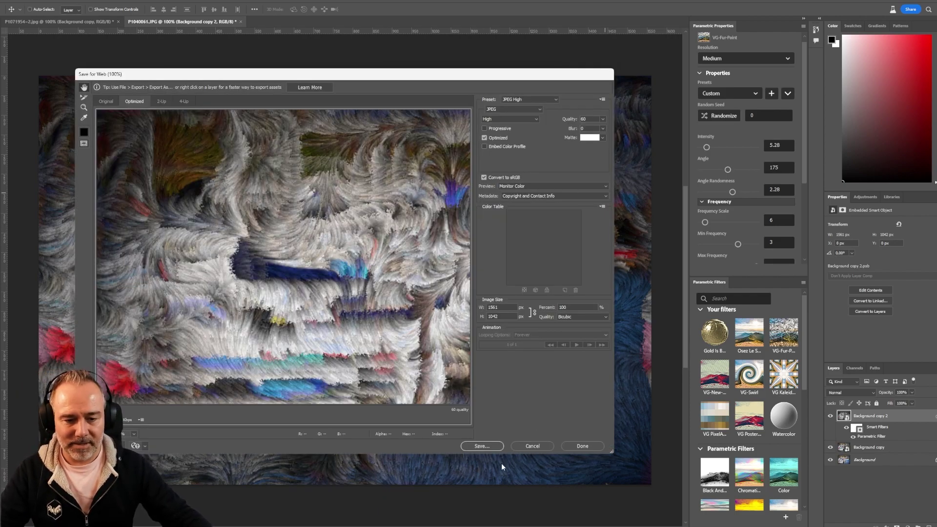
pyautogui.click(482, 446)
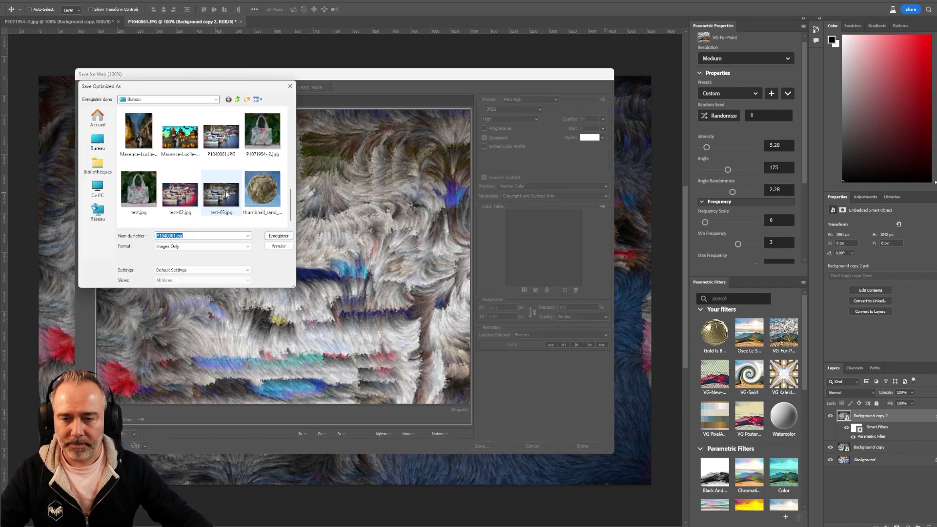
pyautogui.click(224, 193)
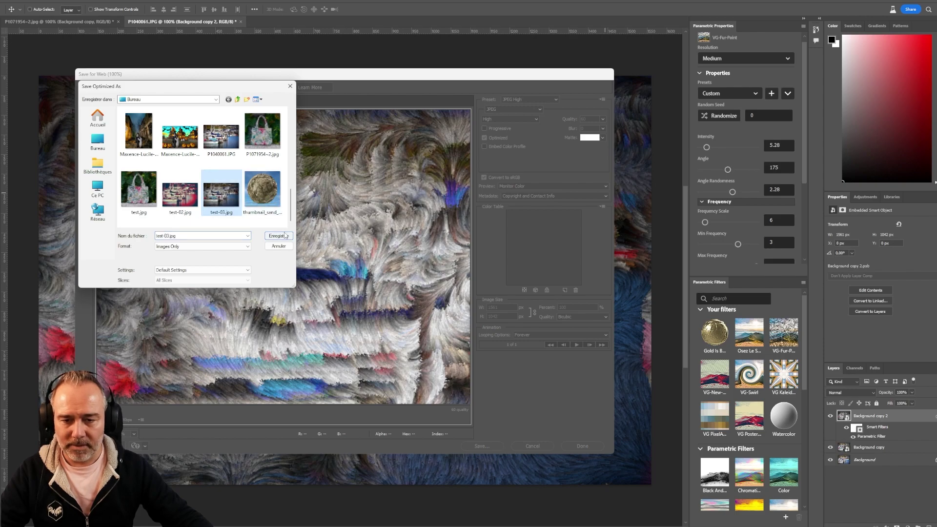
pyautogui.click(286, 236)
pyautogui.click(565, 236)
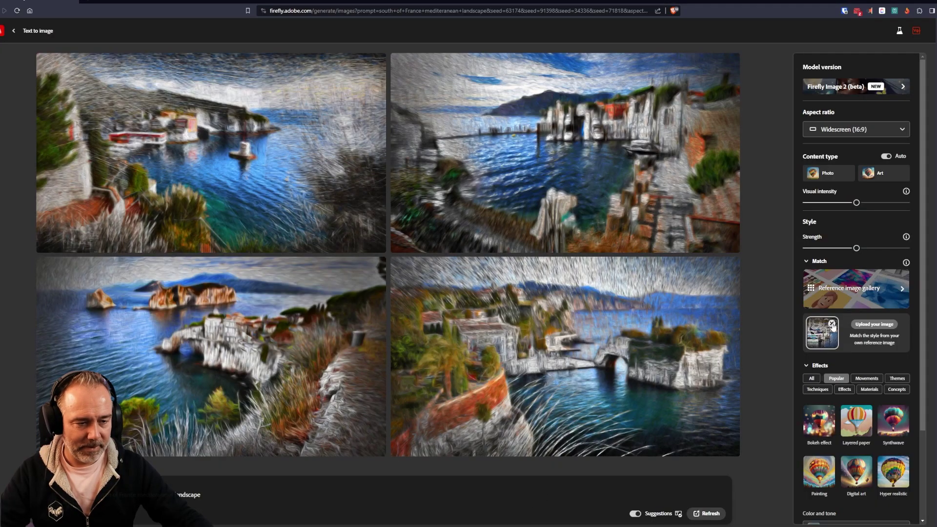
# In Firefly, replace the style reference with the re-exported test-03.jpg and generate images from the same landscape prompt.
pyautogui.click(832, 324)
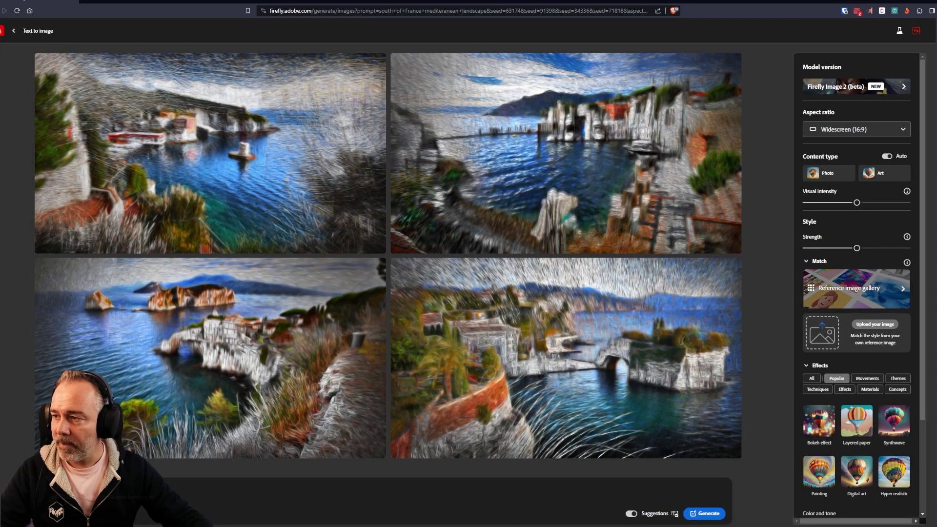
pyautogui.moveTo(0, 216); pyautogui.dragTo(824, 337)
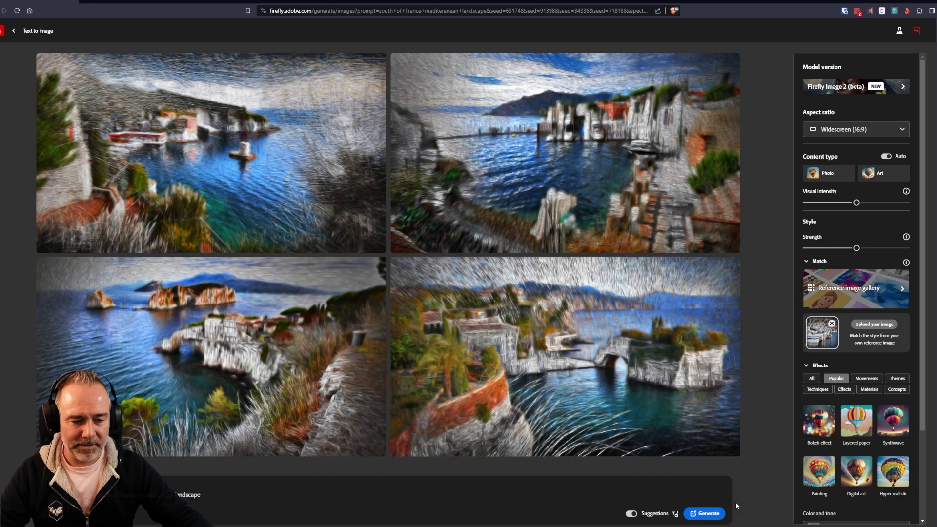
pyautogui.click(708, 515)
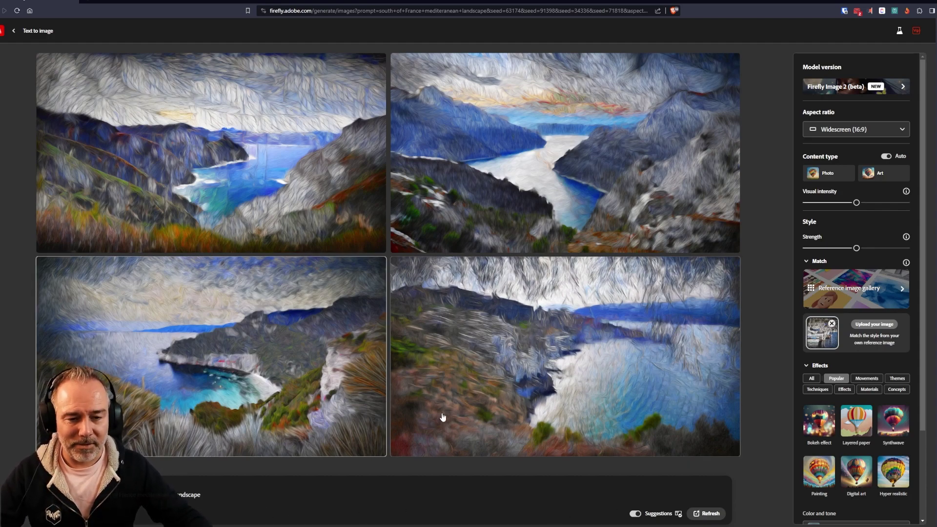
pyautogui.moveTo(483, 408)
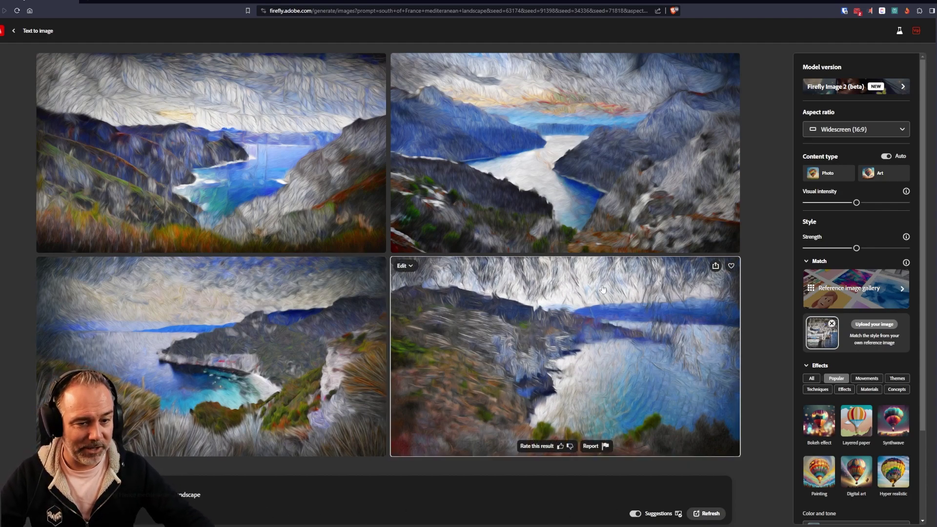